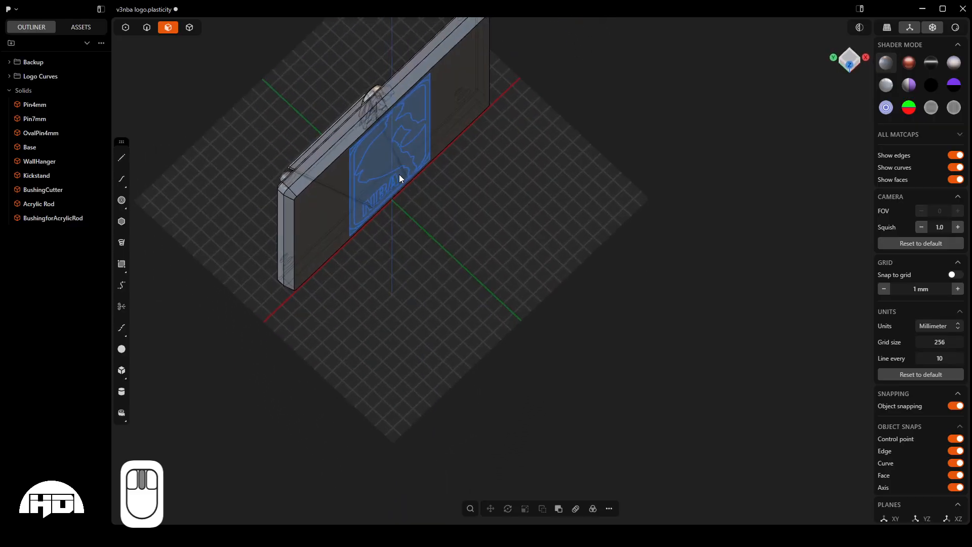
- In the front view, move the faces on the Base's right side by -38 mm along X to narrow it
{"action": "scroll", "coordinate": [359, 106], "scroll_direction": "up", "scroll_amount": 5}
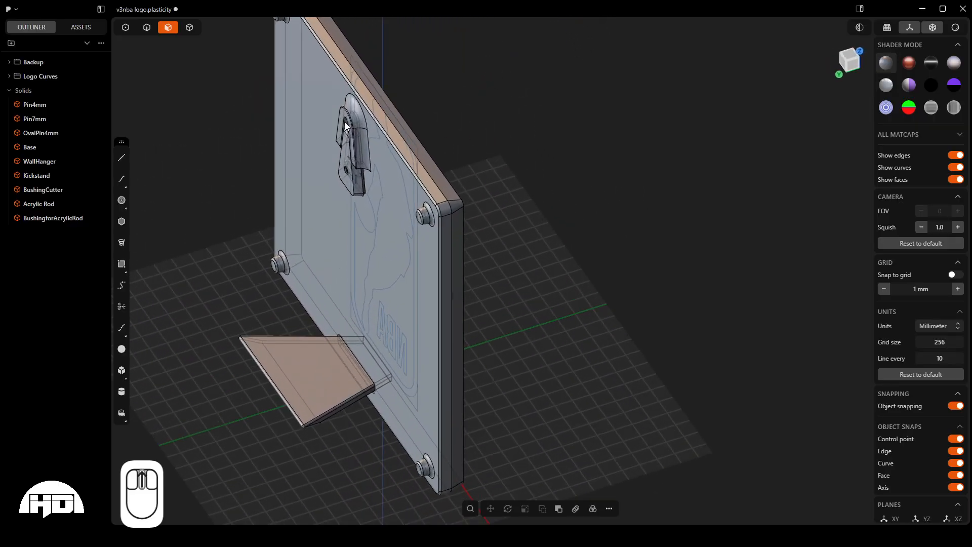
{"action": "middle_click_drag", "start_coordinate": [380, 163], "coordinate": [271, 138]}
{"action": "scroll", "coordinate": [271, 138], "scroll_direction": "down", "scroll_amount": 5}
{"action": "middle_click_drag", "start_coordinate": [359, 109], "coordinate": [317, 86]}
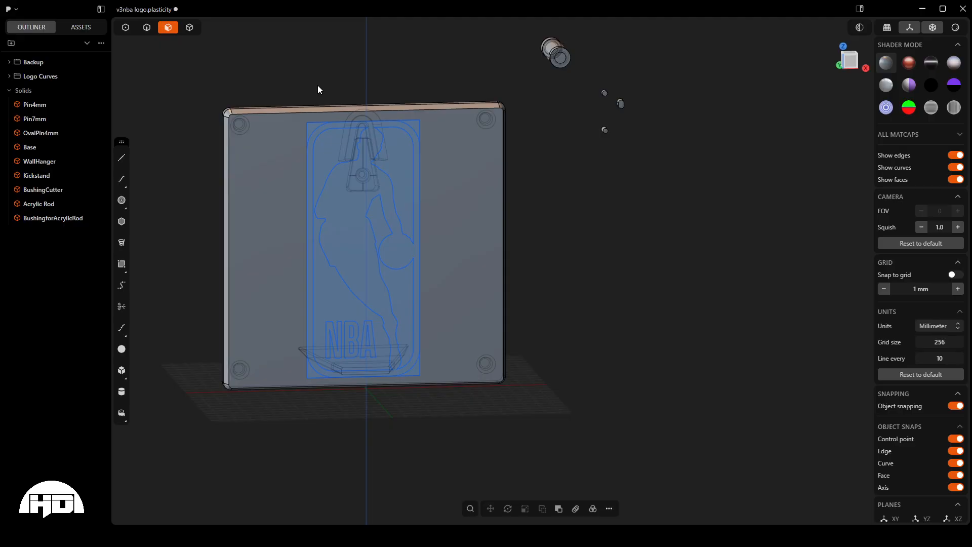
{"action": "key", "text": "KP_1"}
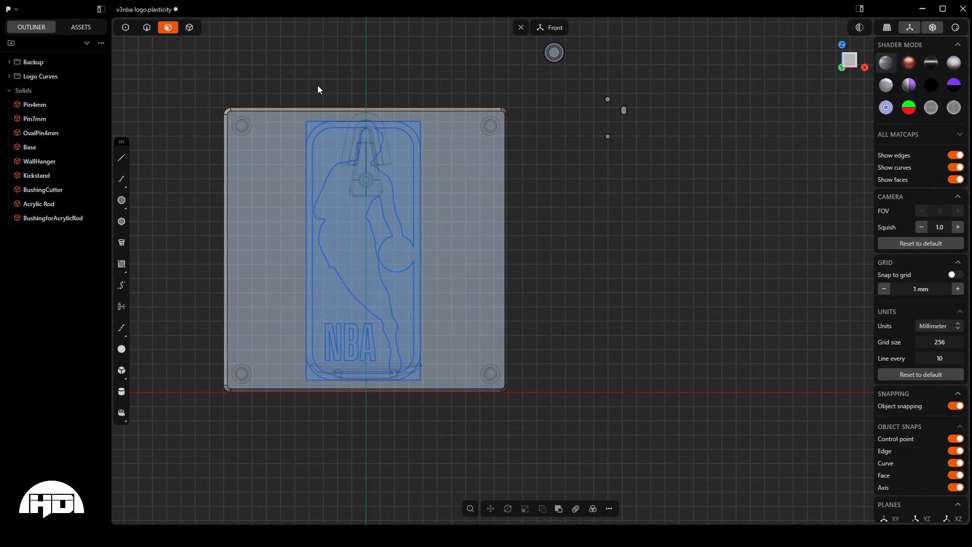
{"action": "scroll", "coordinate": [223, 101], "scroll_direction": "up", "scroll_amount": 2}
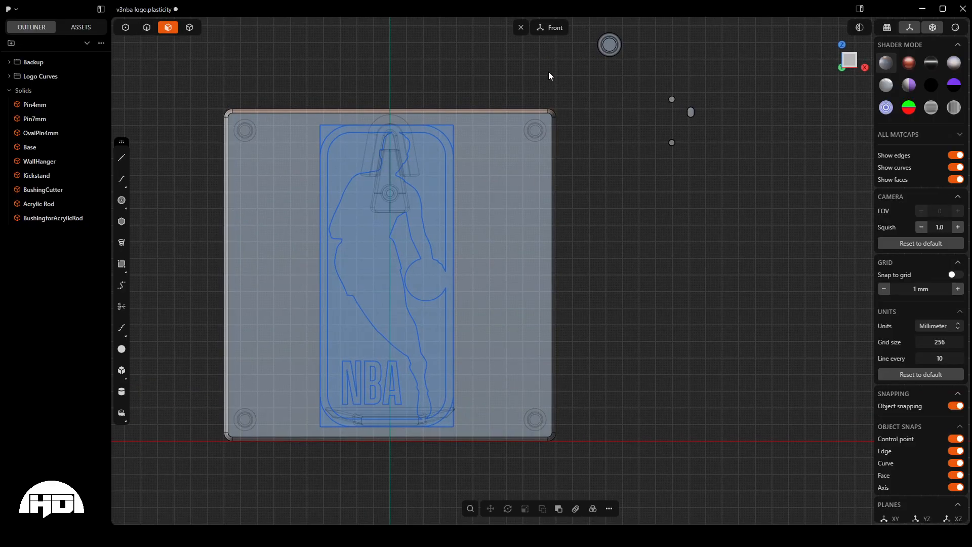
{"action": "scroll", "coordinate": [549, 76], "scroll_direction": "down", "scroll_amount": 1}
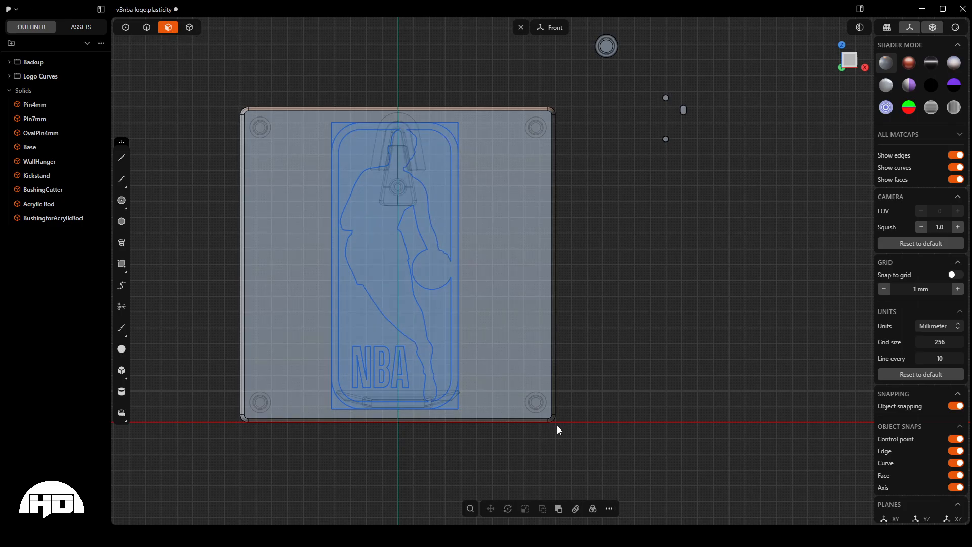
{"action": "left_click_drag", "start_coordinate": [596, 450], "coordinate": [504, 85]}
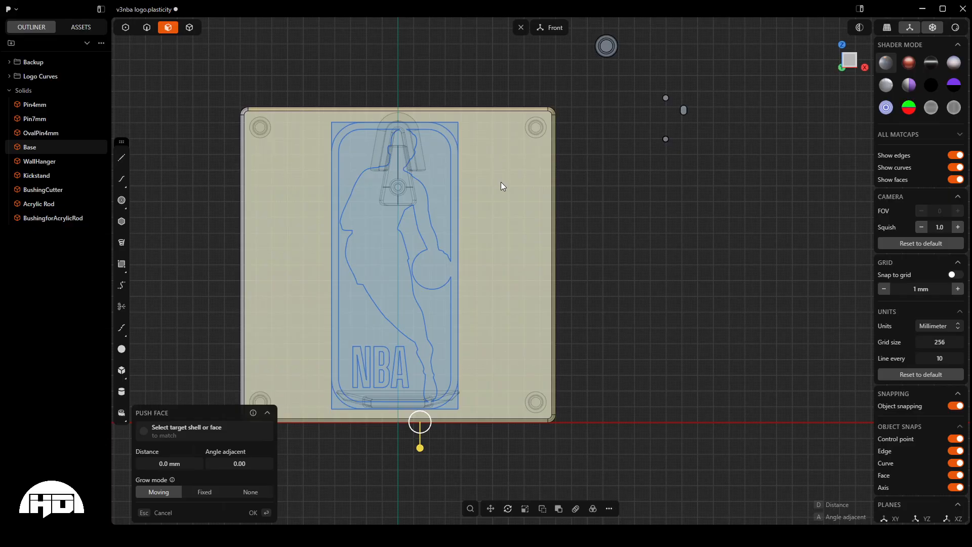
{"action": "key", "text": "g"}
{"action": "left_click_drag", "start_coordinate": [530, 268], "coordinate": [469, 250]}
{"action": "left_click", "coordinate": [154, 401]}
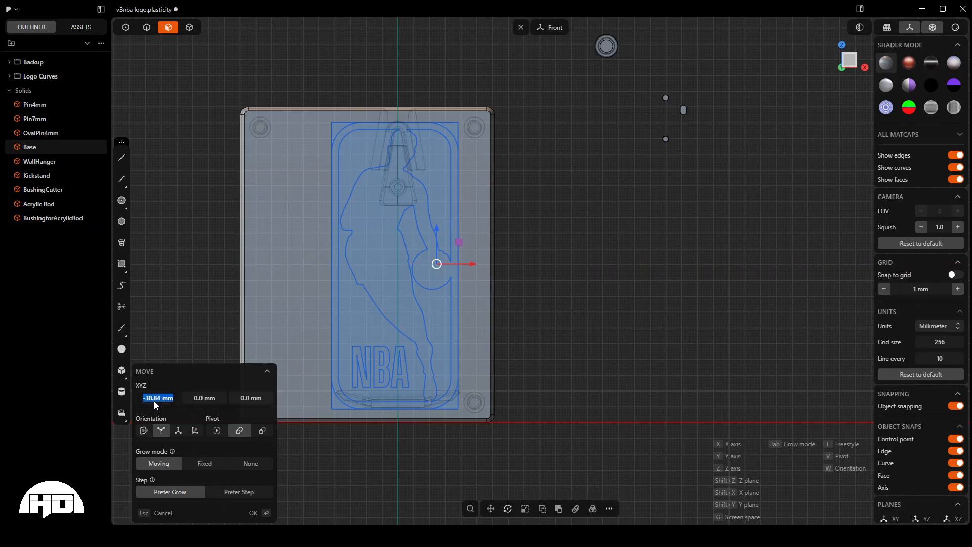
{"action": "type", "text": "-38"}
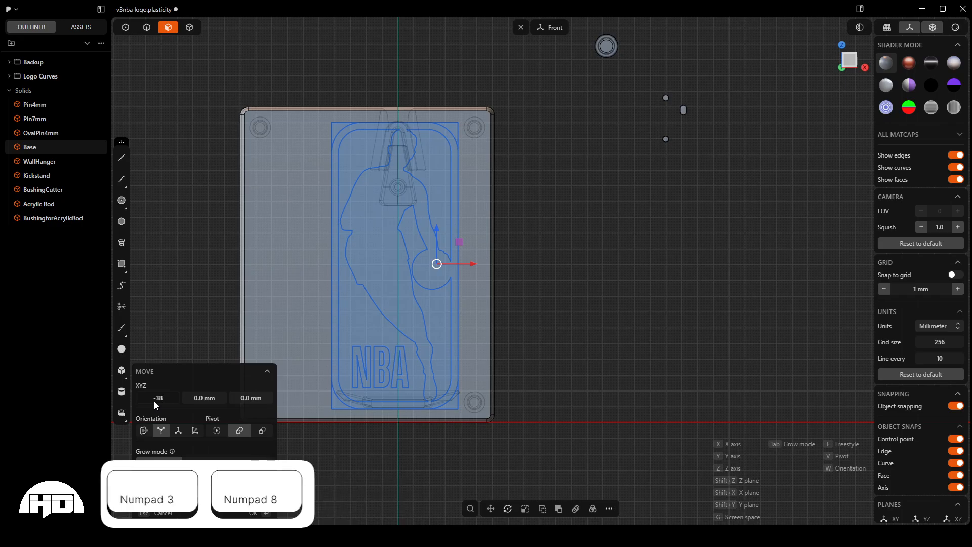
{"action": "key", "text": "Return"}
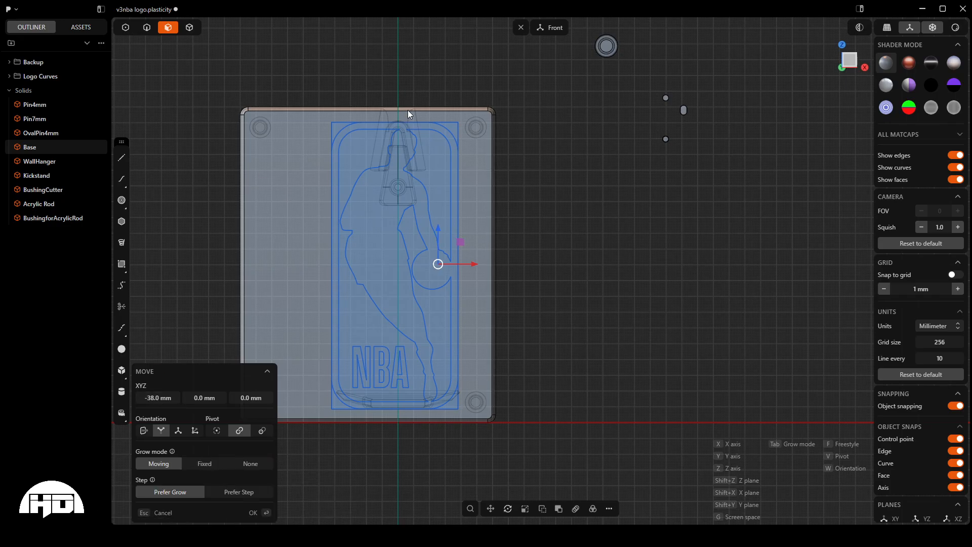
{"action": "middle_click_drag", "start_coordinate": [392, 122], "coordinate": [264, 116]}
{"action": "scroll", "coordinate": [373, 136], "scroll_direction": "up", "scroll_amount": 6}
{"action": "scroll", "coordinate": [399, 61], "scroll_direction": "down", "scroll_amount": 6}
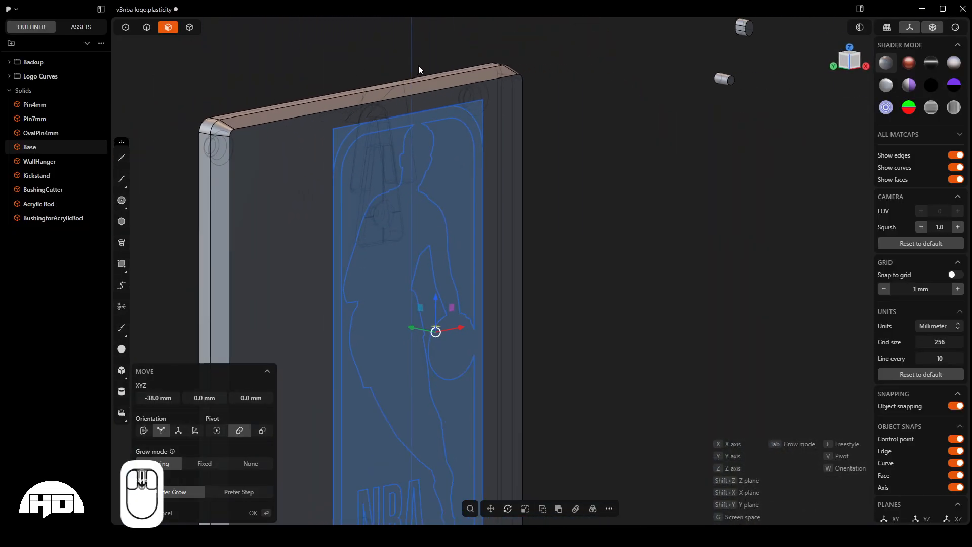
{"action": "middle_click_drag", "start_coordinate": [492, 106], "coordinate": [419, 114]}
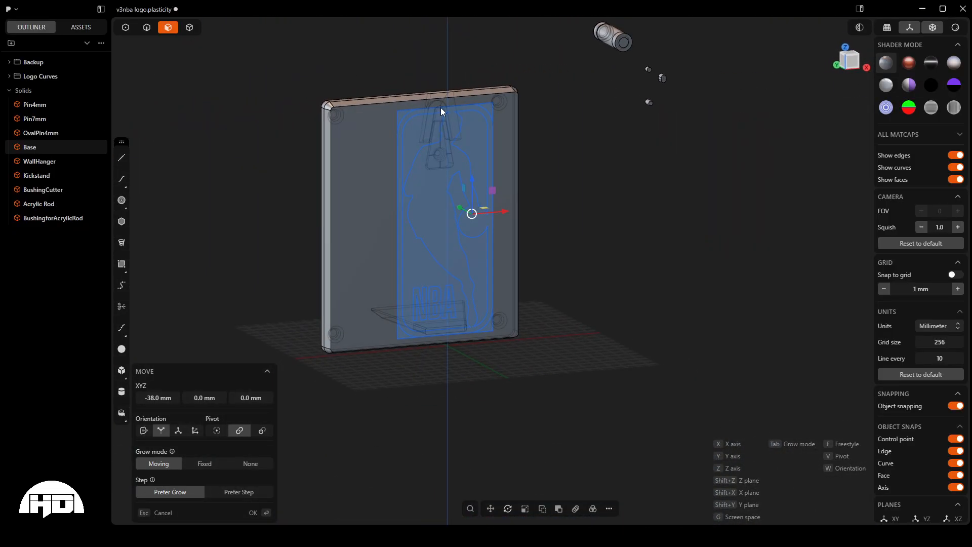
{"action": "key", "text": "Return"}
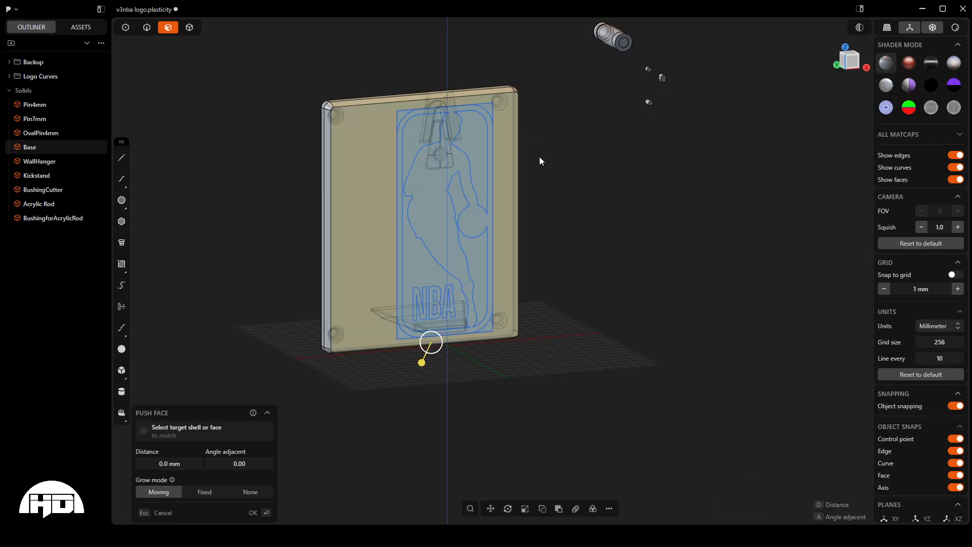
{"action": "key", "text": "KP_1"}
{"action": "left_click", "coordinate": [596, 148]}
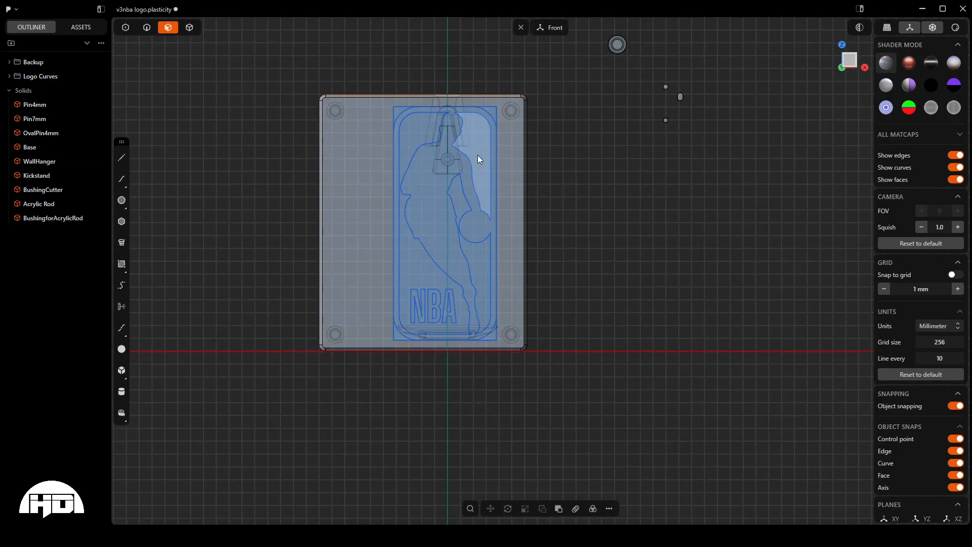
- Move the faces on the Base's left side by 38 mm along X, including its two corner bushings
{"action": "scroll", "coordinate": [396, 171], "scroll_direction": "up", "scroll_amount": 5}
{"action": "left_click_drag", "start_coordinate": [353, 453], "coordinate": [205, 48]}
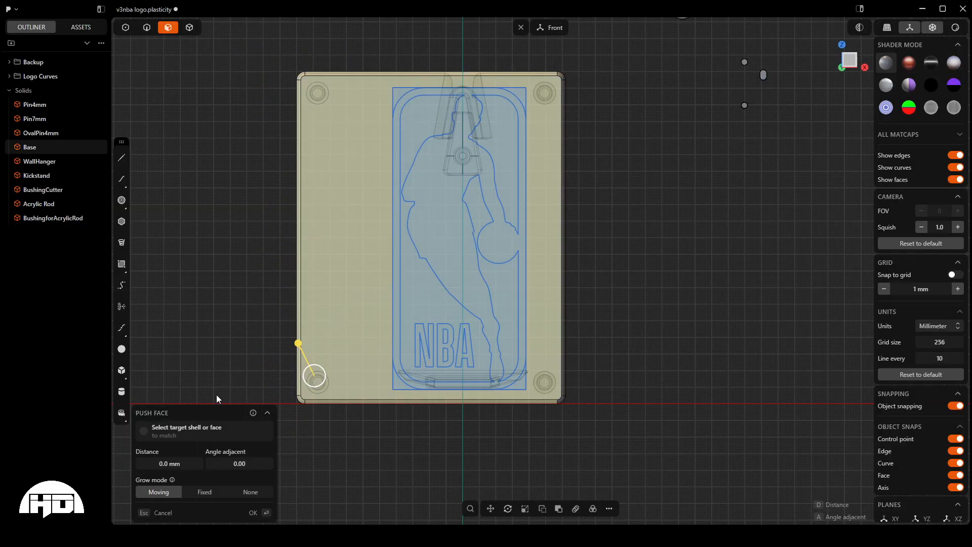
{"action": "key", "text": "g"}
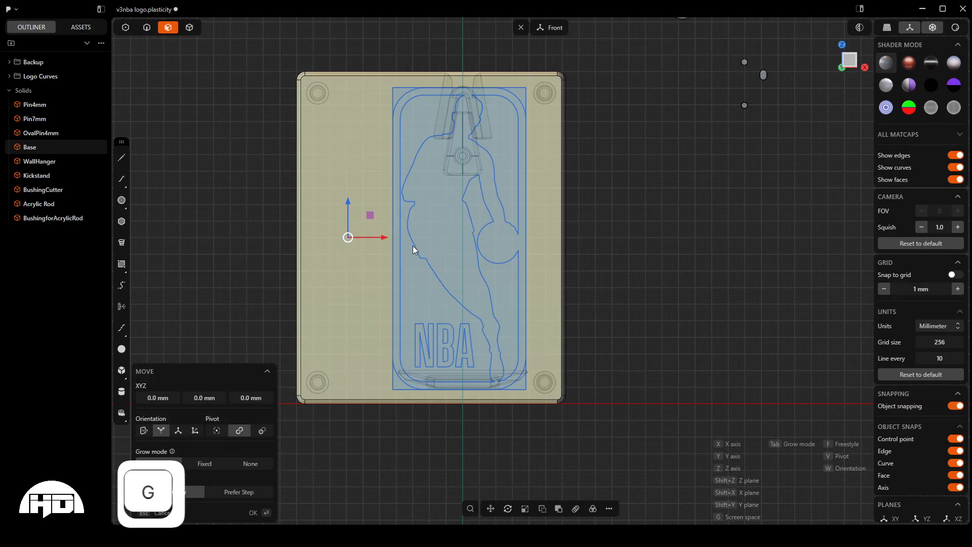
{"action": "left_click", "coordinate": [388, 241]}
{"action": "left_click_drag", "start_coordinate": [388, 241], "coordinate": [407, 240]}
{"action": "left_click", "coordinate": [157, 398]}
{"action": "type", "text": "38"}
{"action": "key", "text": "Return"}
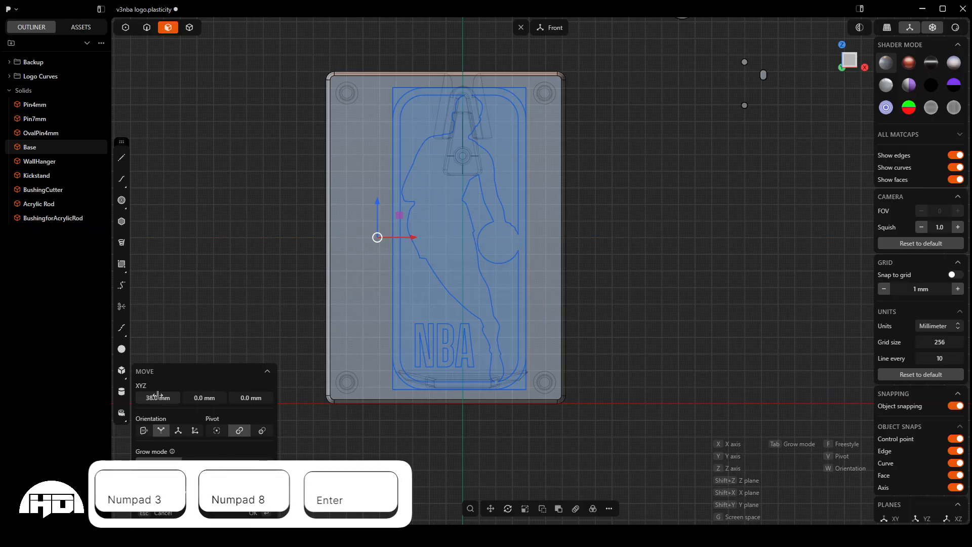
{"action": "right_click", "coordinate": [266, 256]}
{"action": "left_click", "coordinate": [266, 256]}
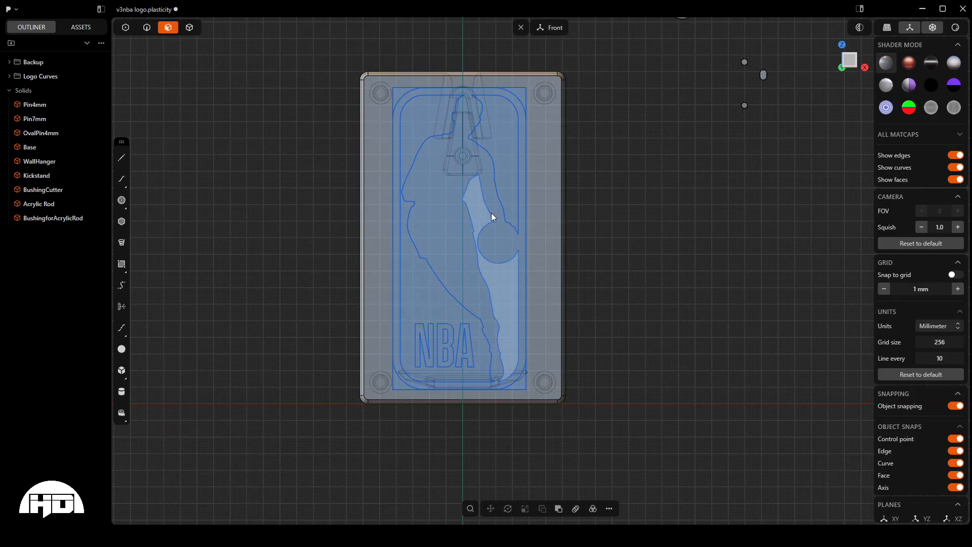
- Check the narrowed Base around the NBA logo and unhide all hidden objects
{"action": "scroll", "coordinate": [438, 397], "scroll_direction": "up", "scroll_amount": 5}
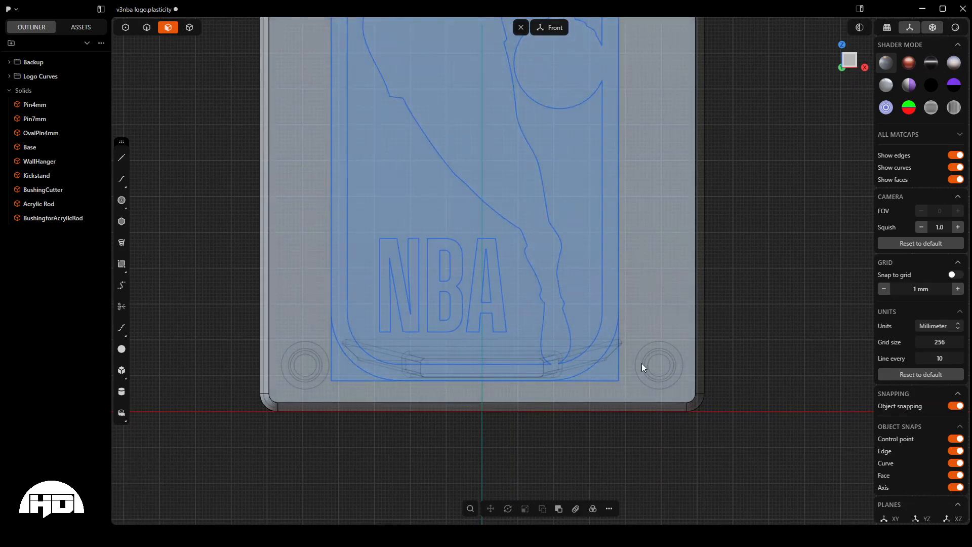
{"action": "scroll", "coordinate": [418, 473], "scroll_direction": "down", "scroll_amount": 4}
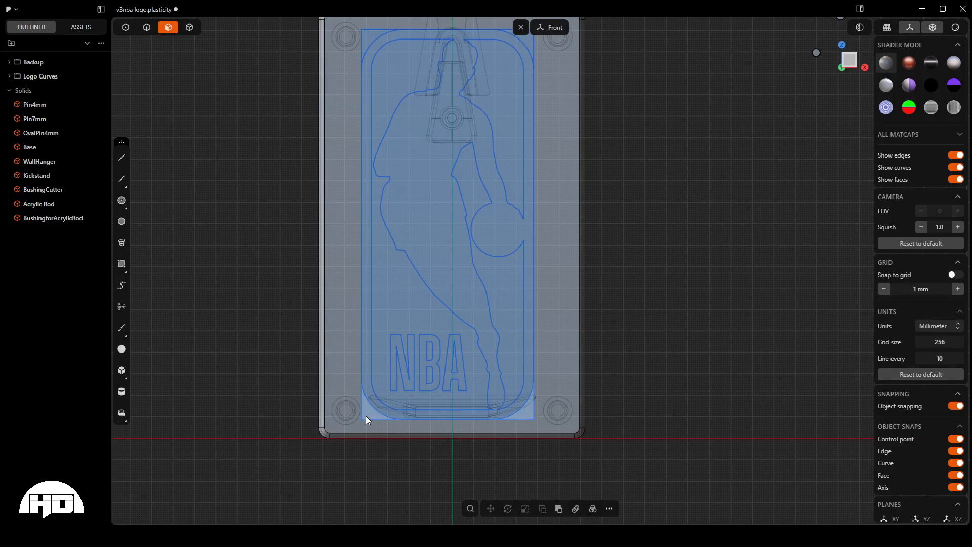
{"action": "scroll", "coordinate": [352, 481], "scroll_direction": "down", "scroll_amount": 2}
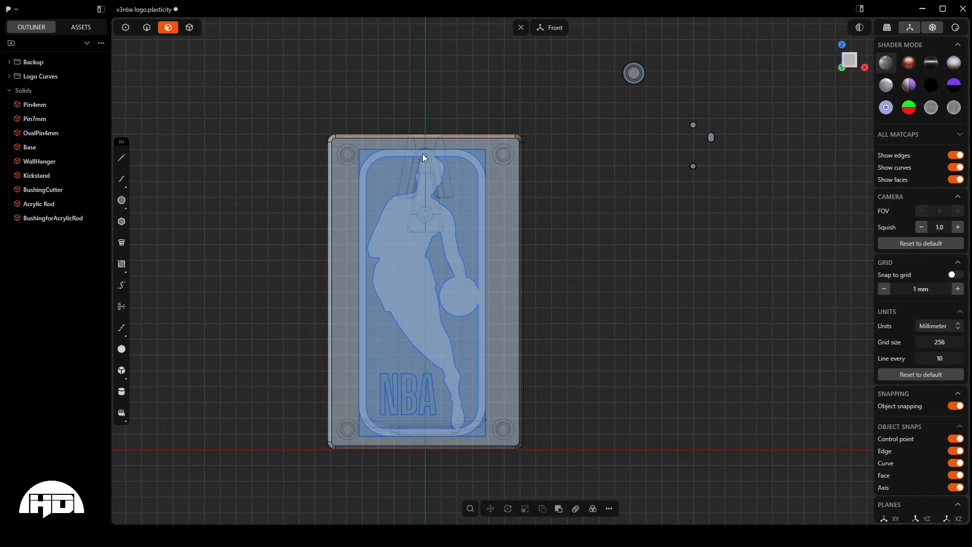
{"action": "middle_click_drag", "start_coordinate": [407, 148], "coordinate": [610, 147]}
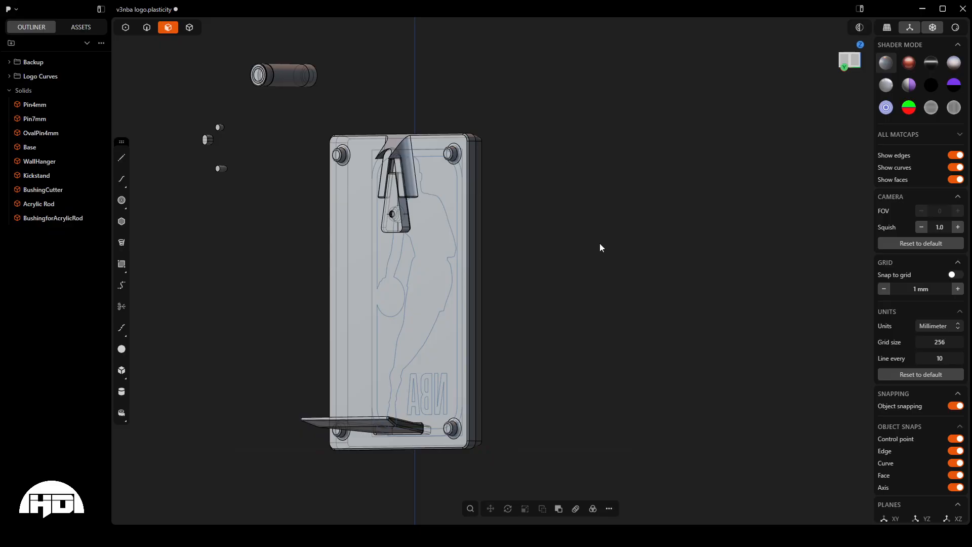
{"action": "scroll", "coordinate": [607, 290], "scroll_direction": "down", "scroll_amount": 3}
{"action": "key", "text": "alt+h"}
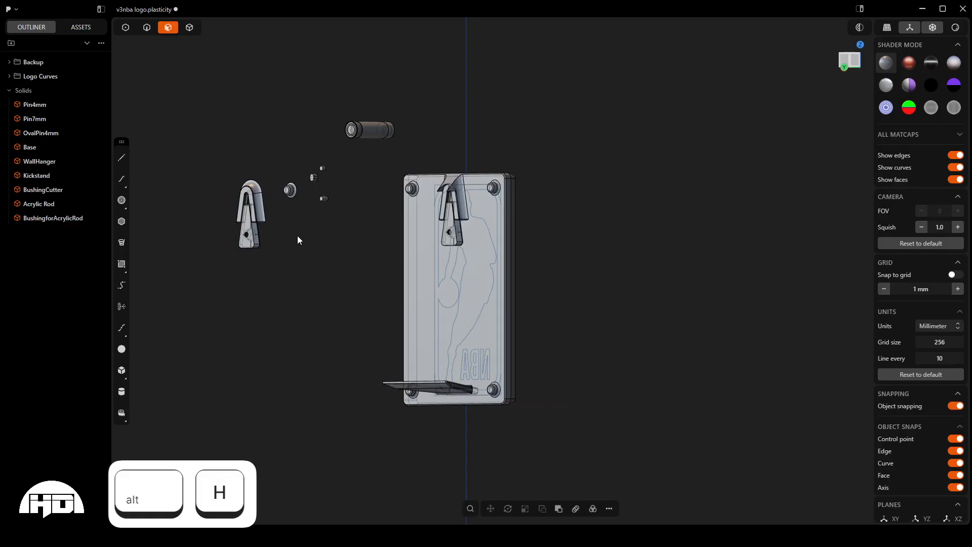
{"action": "scroll", "coordinate": [250, 233], "scroll_direction": "up", "scroll_amount": 3}
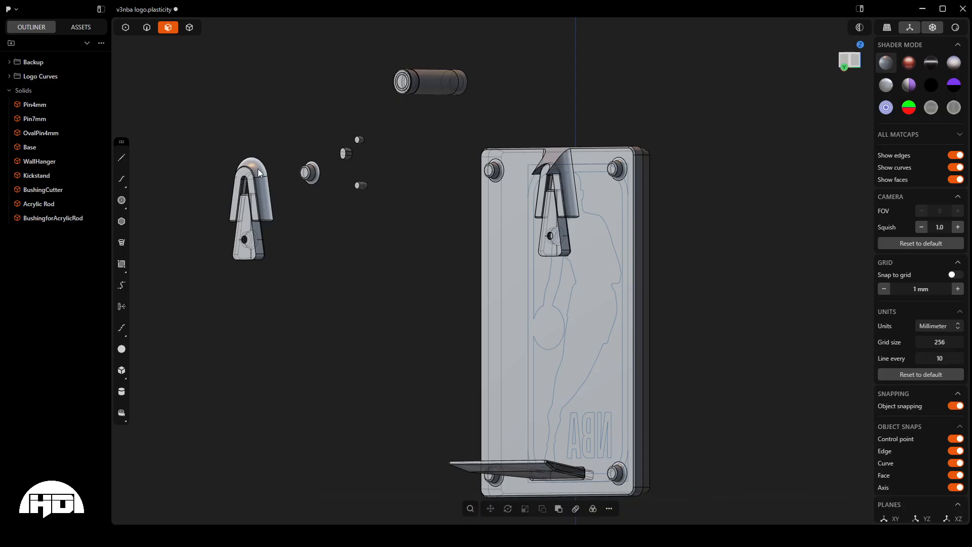
{"action": "middle_click_drag", "start_coordinate": [261, 193], "coordinate": [274, 212]}
{"action": "scroll", "coordinate": [276, 203], "scroll_direction": "down", "scroll_amount": 3}
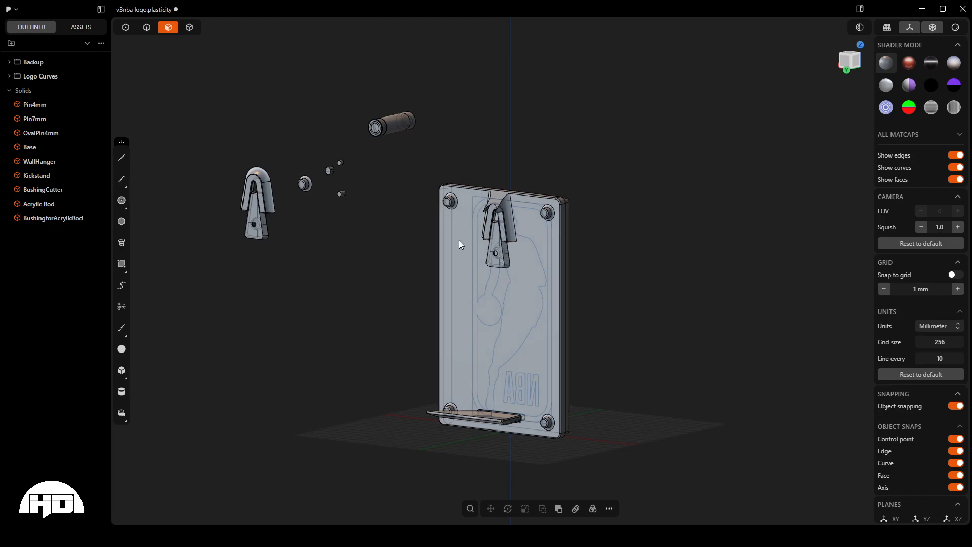
- Switch to solid selection and hide the Kickstand in the top view
{"action": "key", "text": "KP_7"}
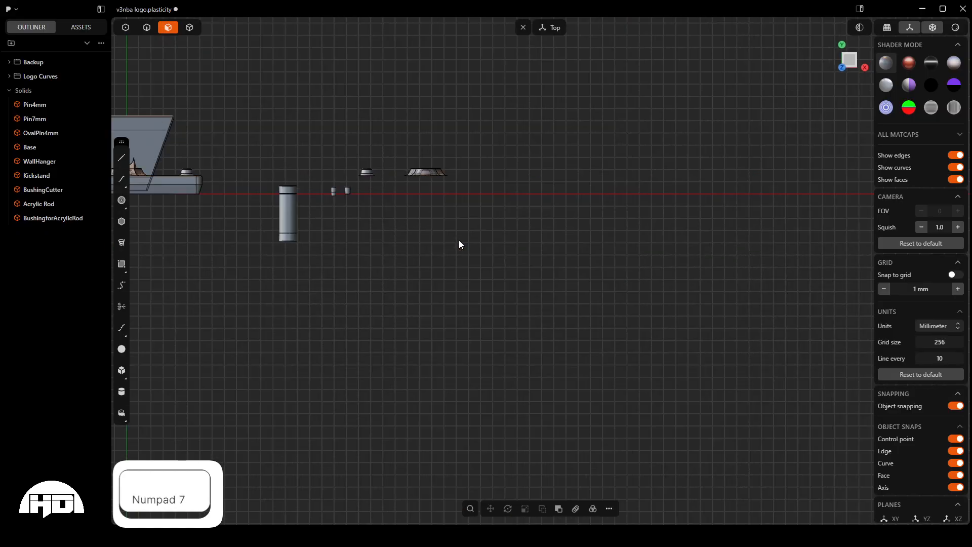
{"action": "scroll", "coordinate": [583, 311], "scroll_direction": "down", "scroll_amount": 3}
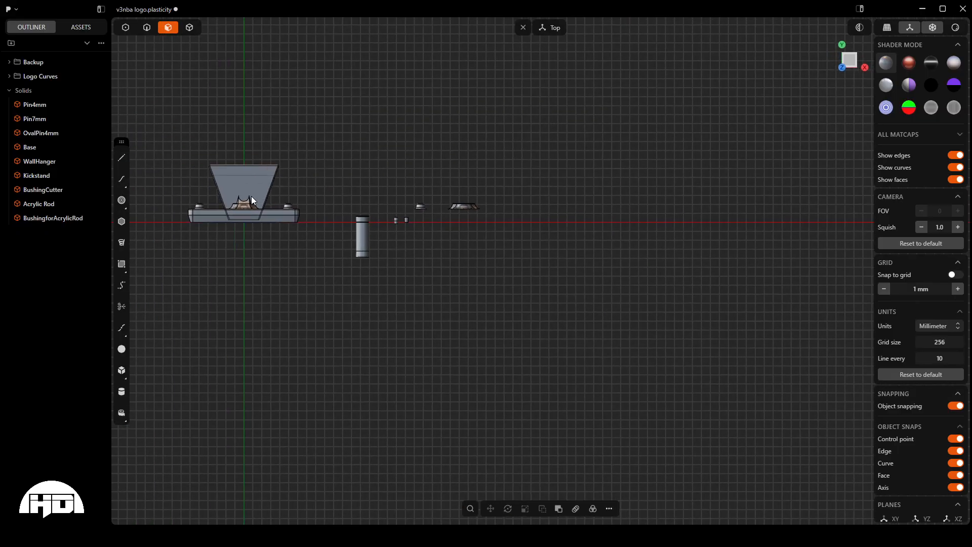
{"action": "scroll", "coordinate": [152, 180], "scroll_direction": "up", "scroll_amount": 3}
{"action": "scroll", "coordinate": [184, 192], "scroll_direction": "up", "scroll_amount": 4}
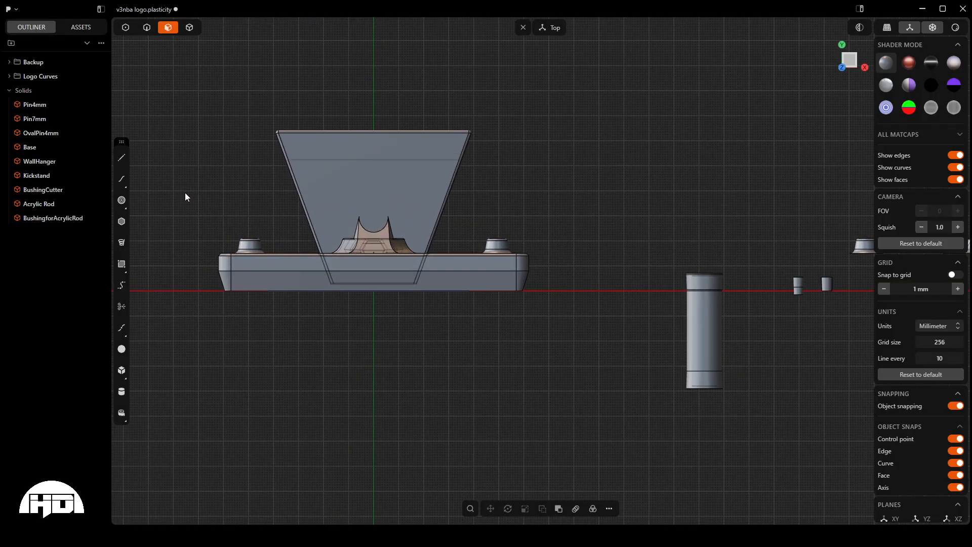
{"action": "key", "text": "4"}
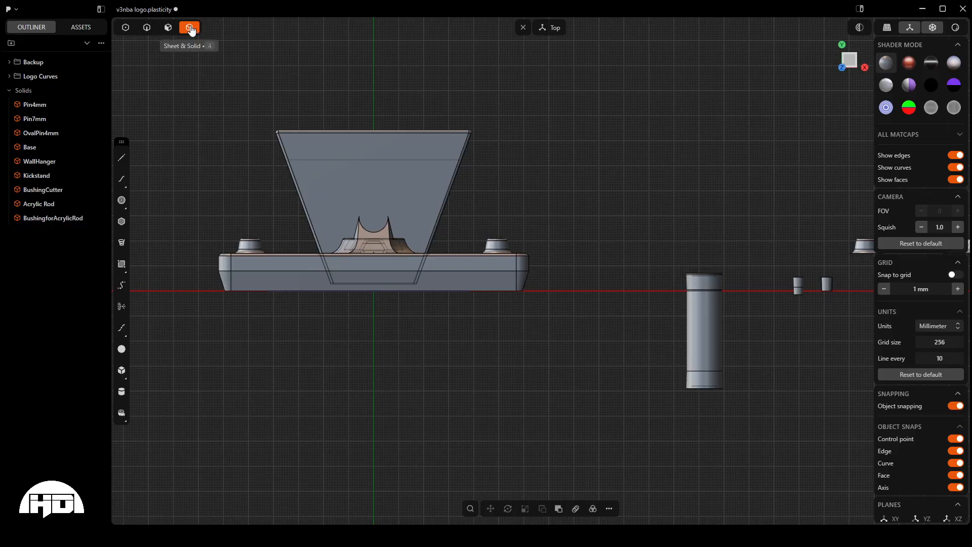
{"action": "left_click", "coordinate": [319, 159]}
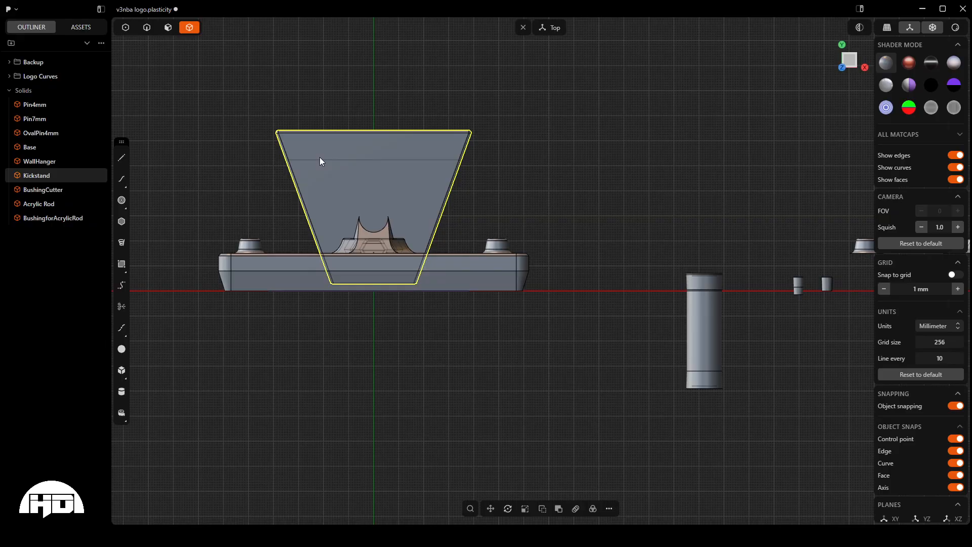
{"action": "key", "text": "h"}
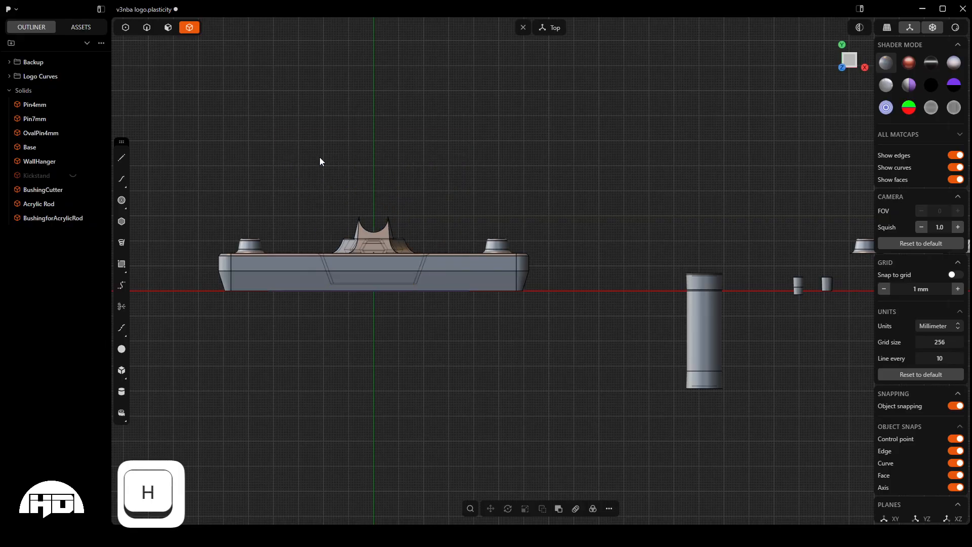
- Delete the WallHanger solid from the back of the Base
{"action": "scroll", "coordinate": [355, 263], "scroll_direction": "up", "scroll_amount": 4}
{"action": "scroll", "coordinate": [369, 267], "scroll_direction": "down", "scroll_amount": 1}
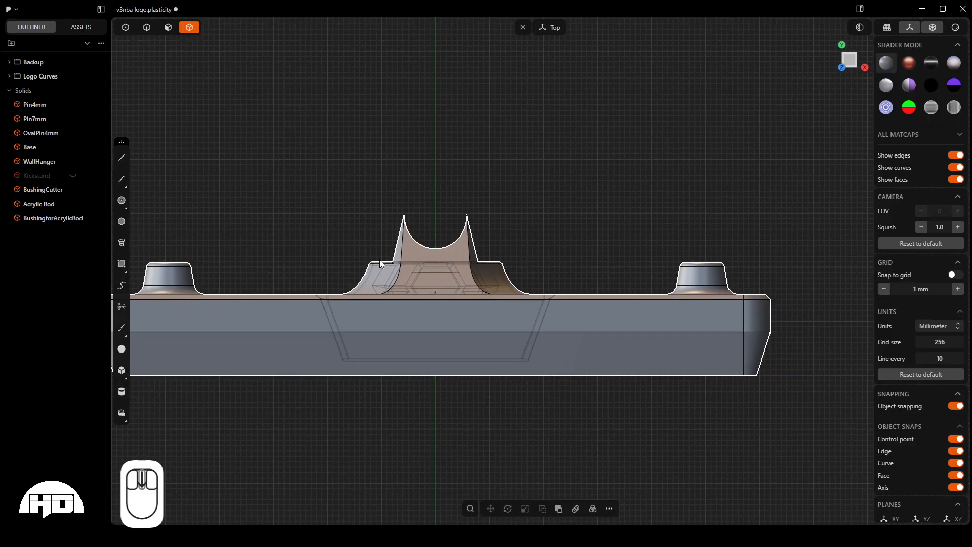
{"action": "mouse_move", "coordinate": [420, 247]}
{"action": "middle_mouse_down"}
{"action": "mouse_move", "coordinate": [422, 269]}
{"action": "mouse_move", "coordinate": [433, 242]}
{"action": "middle_mouse_up"}
{"action": "left_click", "coordinate": [429, 154]}
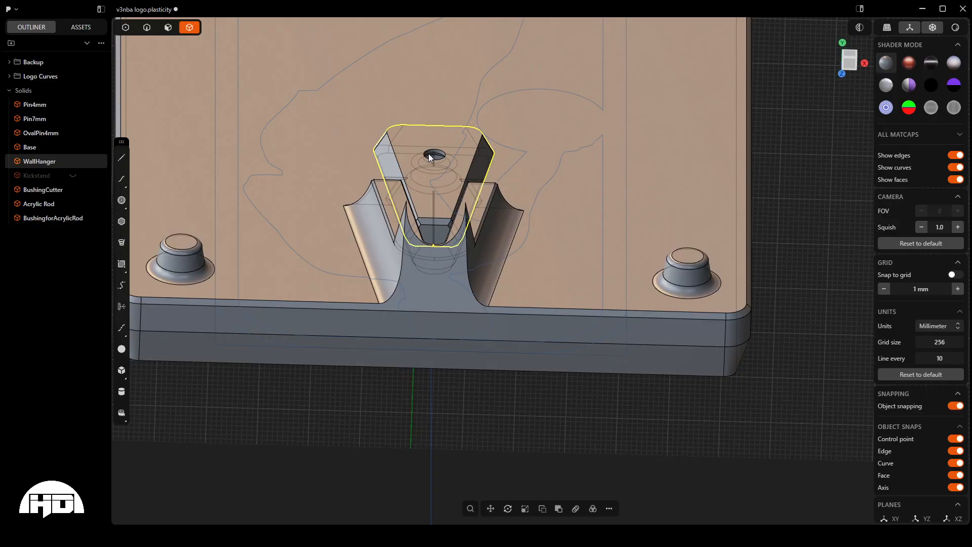
{"action": "key", "text": "Delete"}
- In the top view, select the hanger mount's faces on the Base together with the adjoining end face and try to delete them
{"action": "scroll", "coordinate": [372, 162], "scroll_direction": "down", "scroll_amount": 8}
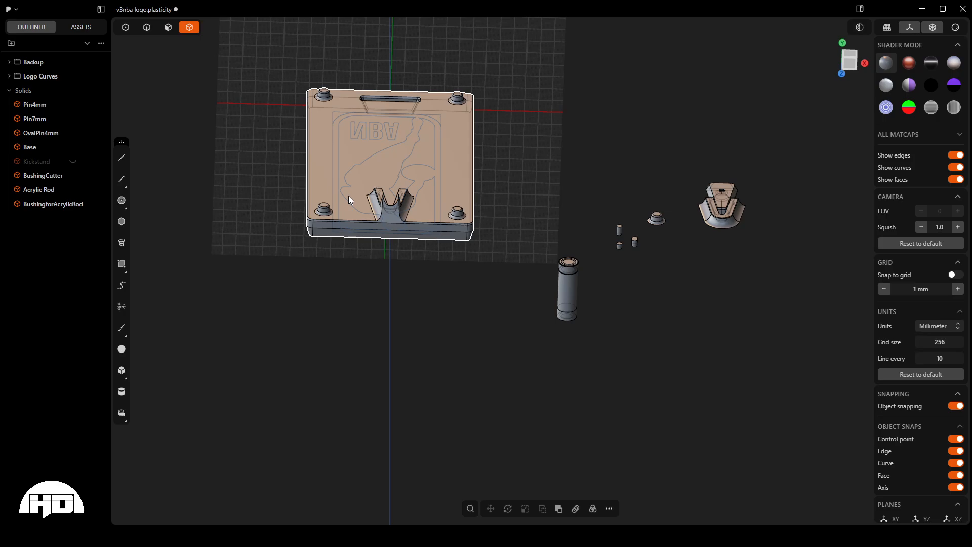
{"action": "key", "text": "KP_7"}
{"action": "scroll", "coordinate": [377, 228], "scroll_direction": "up", "scroll_amount": 5}
{"action": "scroll", "coordinate": [234, 203], "scroll_direction": "up", "scroll_amount": 4}
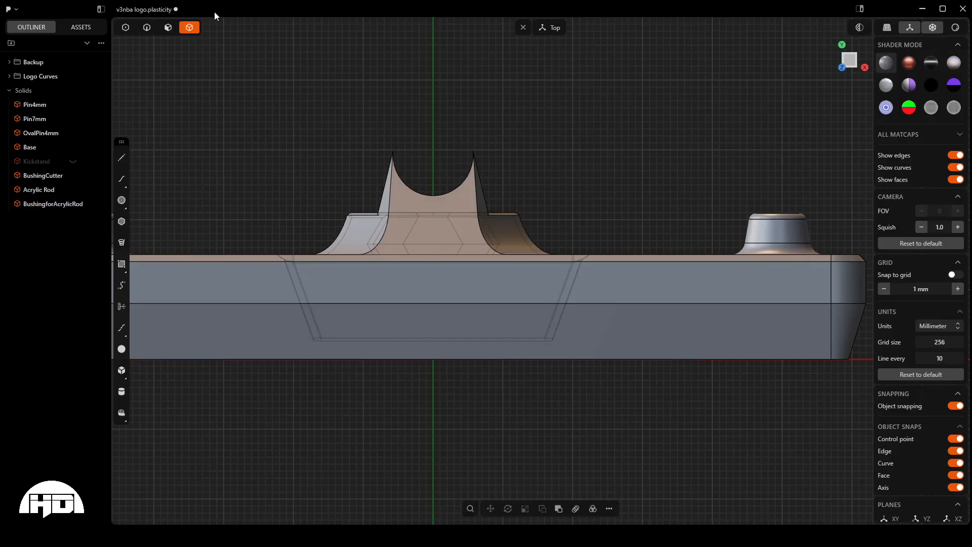
{"action": "key", "text": "3"}
{"action": "left_click_drag", "start_coordinate": [624, 112], "coordinate": [242, 222]}
{"action": "middle_click_drag", "start_coordinate": [243, 225], "coordinate": [466, 151]}
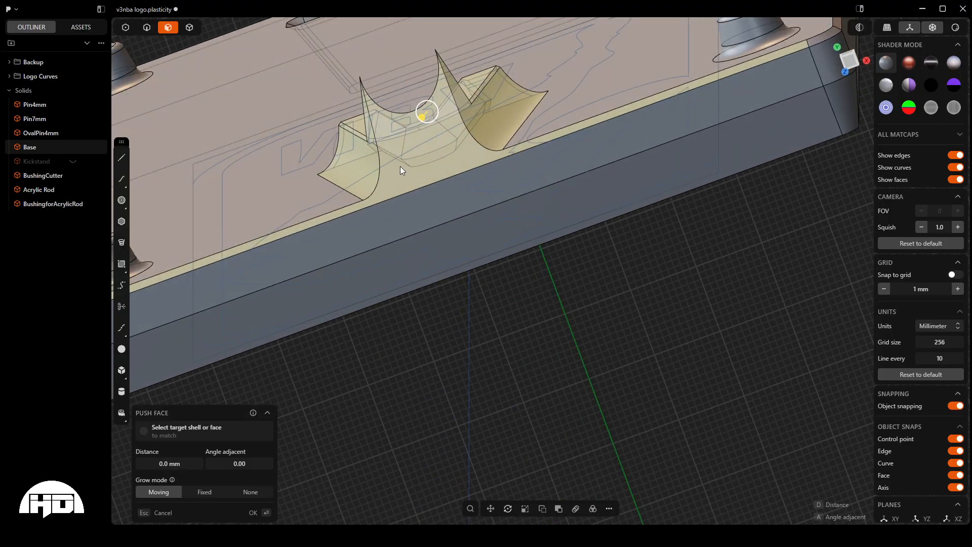
{"action": "key", "text": "Delete"}
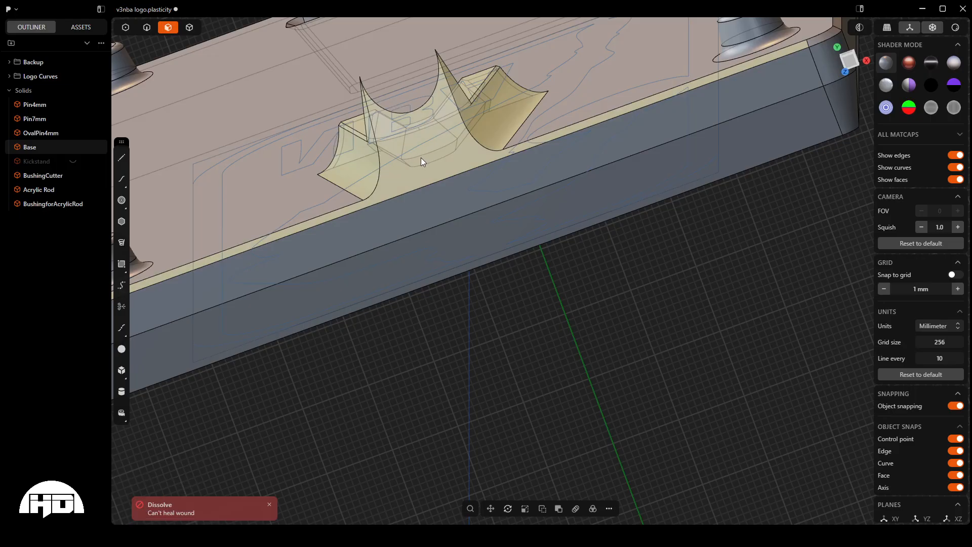
- Remove the Base's flat end face from the selection and delete the remaining hanger-mount faces
{"action": "key", "text": "ctrl"}
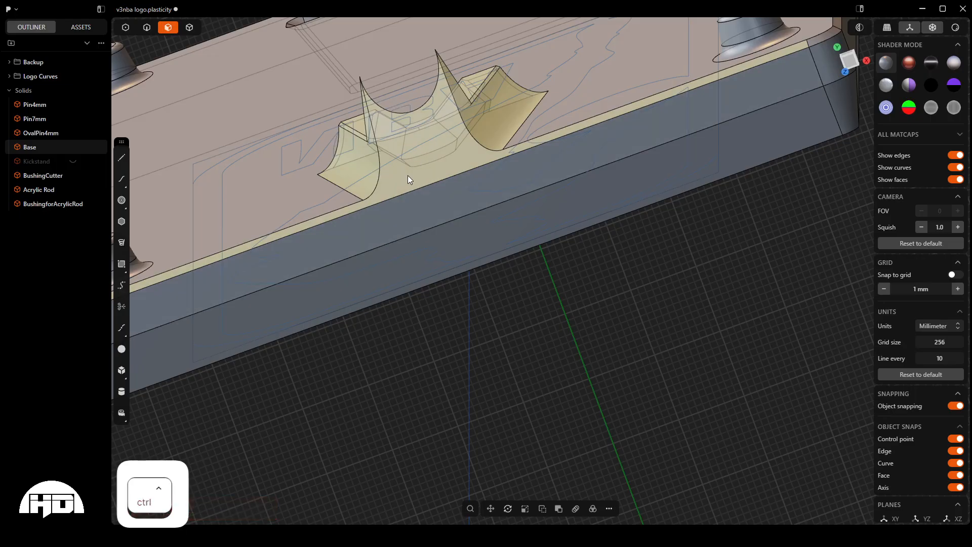
{"action": "key", "text": "ctrl+z"}
{"action": "middle_click_drag", "start_coordinate": [449, 167], "coordinate": [471, 170]}
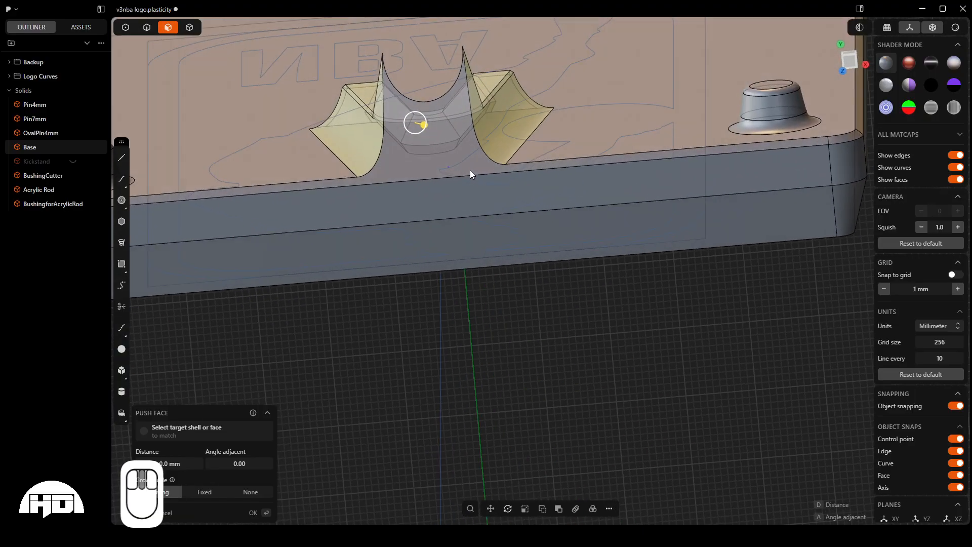
{"action": "key", "text": "Delete"}
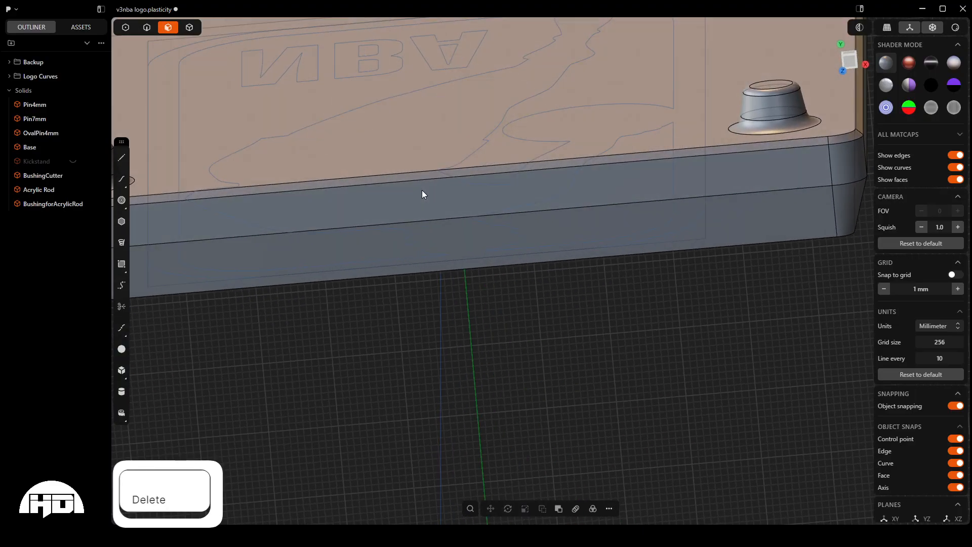
- In the back view, move both spare wall-hanger solids -245.18 mm along X, snapping them to the Z axis on the Base
{"action": "middle_click_drag", "start_coordinate": [452, 183], "coordinate": [520, 217]}
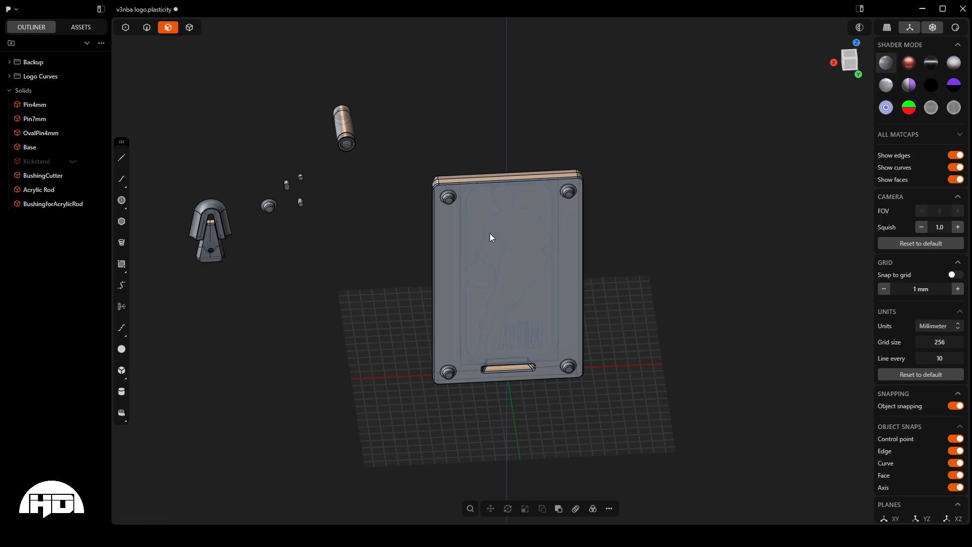
{"action": "key", "text": "KP_1"}
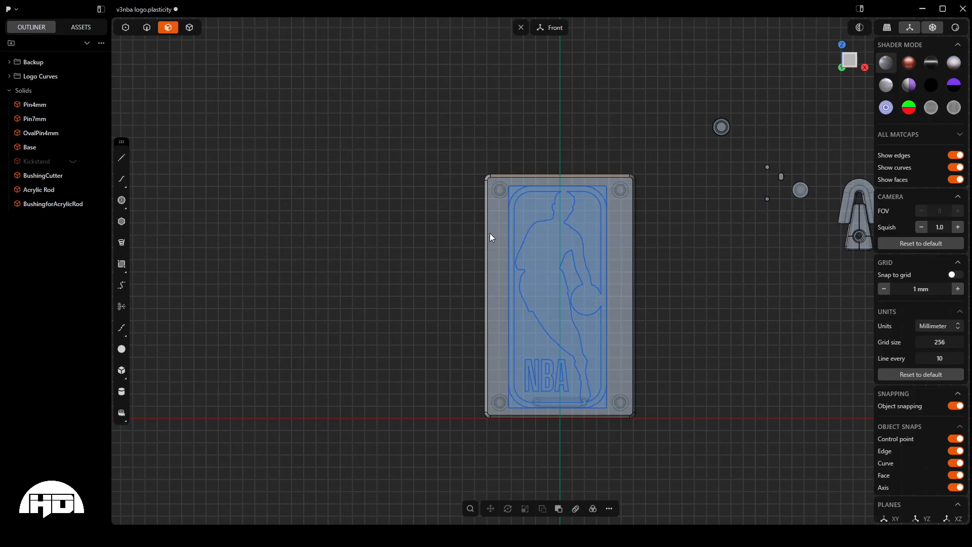
{"action": "key", "text": "ctrl"}
{"action": "key", "text": "ctrl+KP_1"}
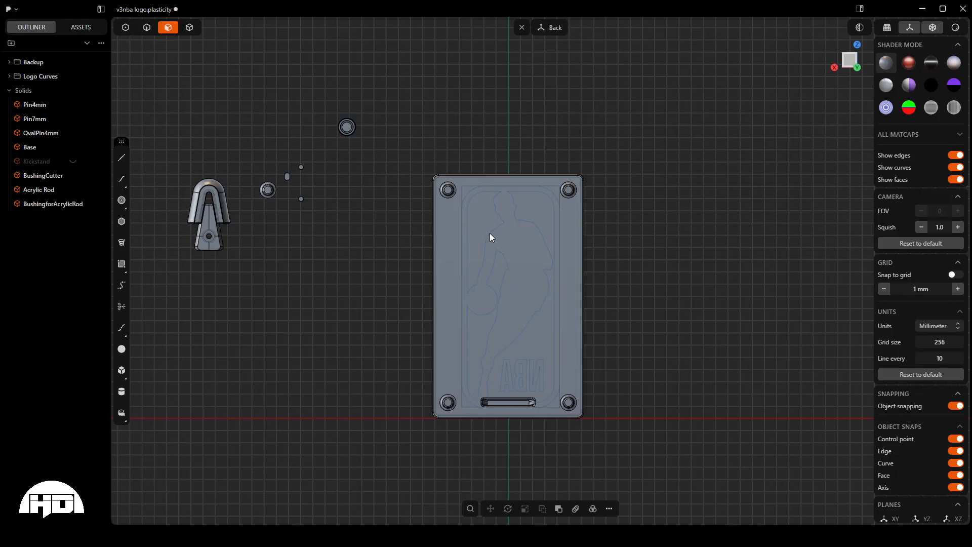
{"action": "left_click", "coordinate": [188, 28]}
{"action": "left_click_drag", "start_coordinate": [166, 138], "coordinate": [255, 295]}
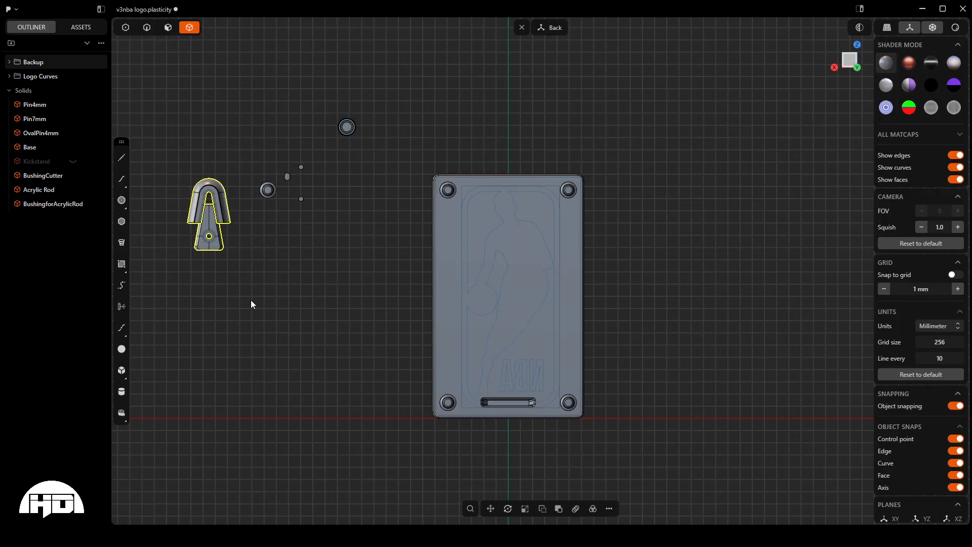
{"action": "key", "text": "g"}
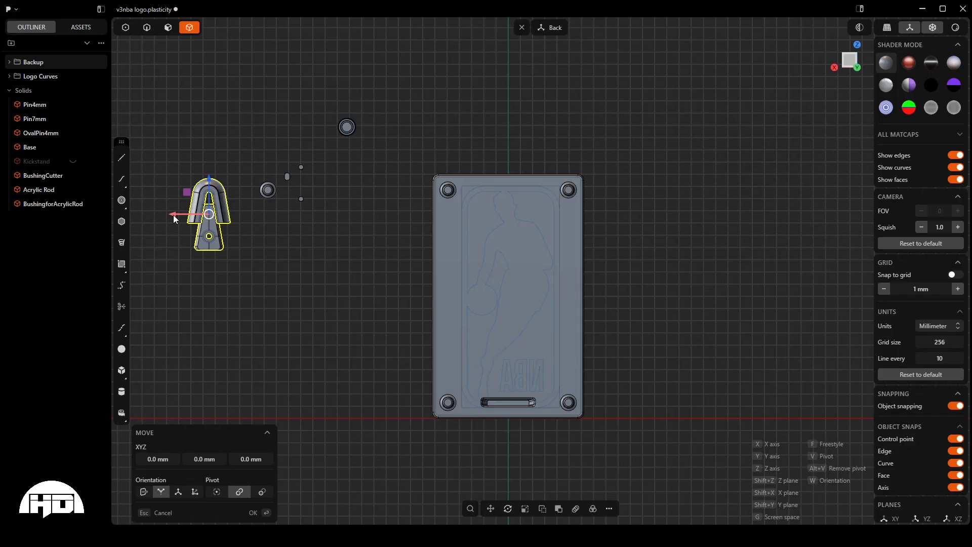
{"action": "left_click_drag", "start_coordinate": [174, 215], "coordinate": [513, 90]}
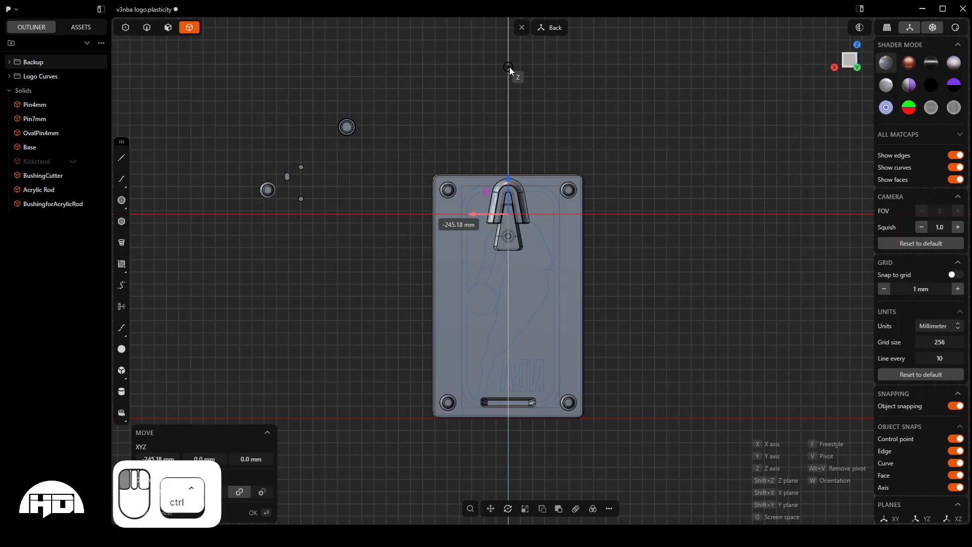
{"action": "left_click_drag", "start_coordinate": [510, 67], "coordinate": [510, 67], "text": "ctrl"}
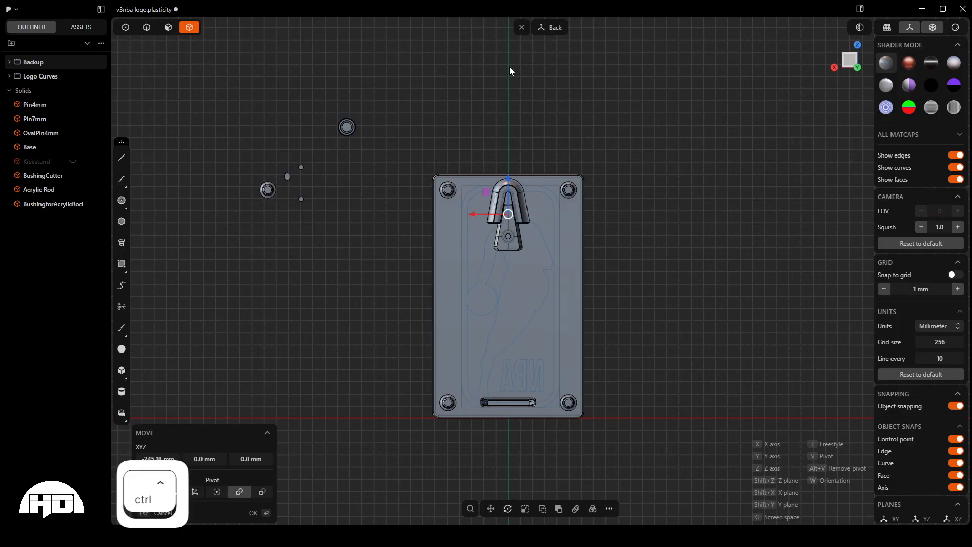
{"action": "right_click", "coordinate": [550, 92]}
{"action": "left_click", "coordinate": [532, 109]}
- Union the outer arch-shaped hanger mount with the Base, keeping the inner wall hanger separate
{"action": "middle_click_drag", "start_coordinate": [487, 179], "coordinate": [536, 203]}
{"action": "scroll", "coordinate": [495, 160], "scroll_direction": "up", "scroll_amount": 5}
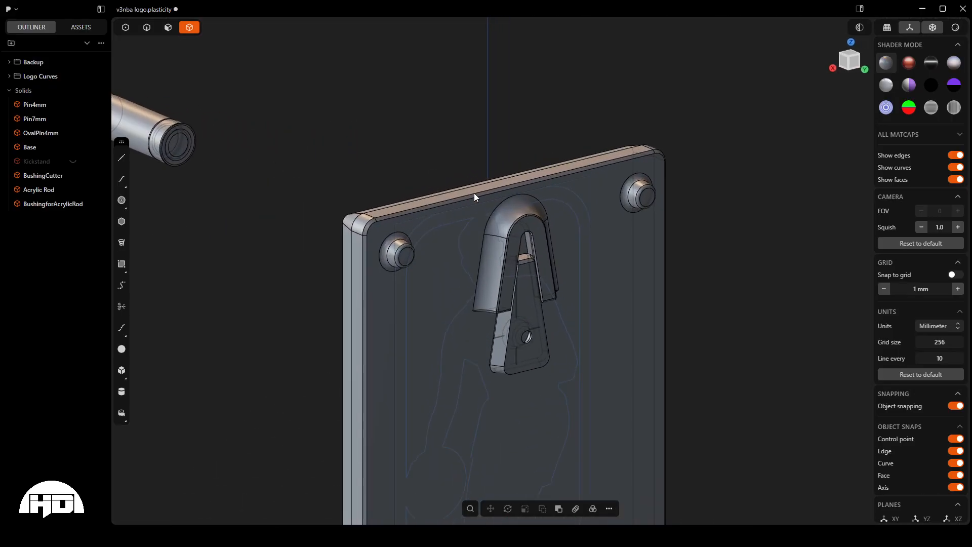
{"action": "left_click", "coordinate": [426, 221]}
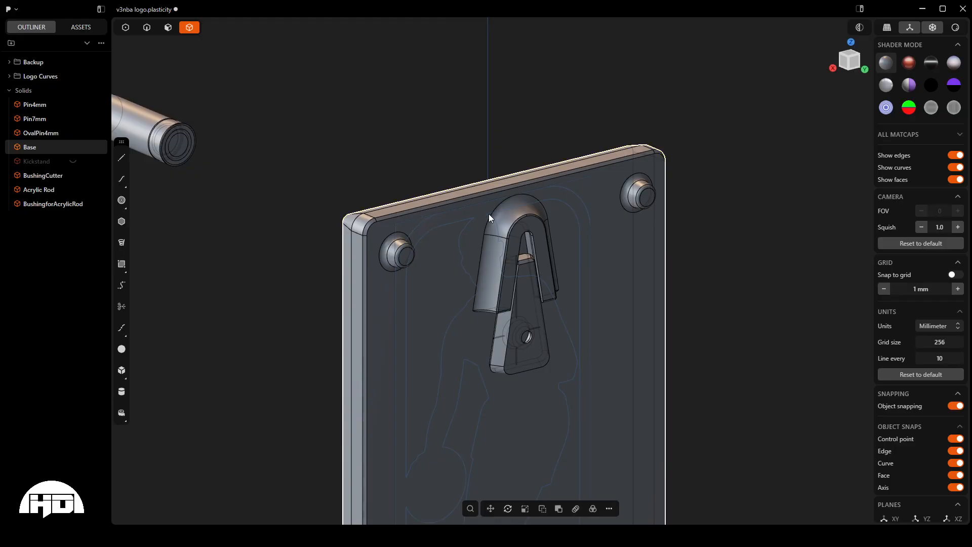
{"action": "key", "text": "shift"}
{"action": "left_click", "coordinate": [491, 233], "text": "shift"}
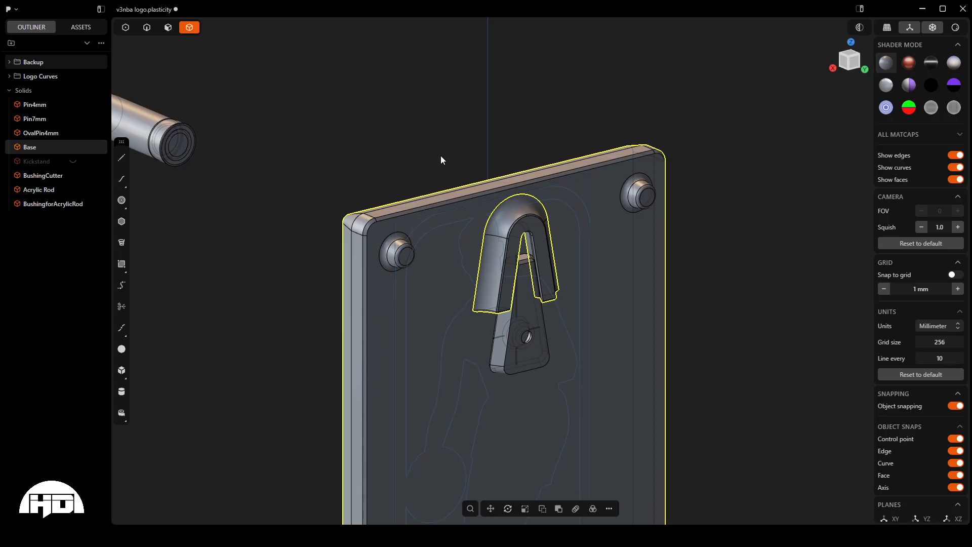
{"action": "key", "text": "q"}
{"action": "key", "text": "q"}
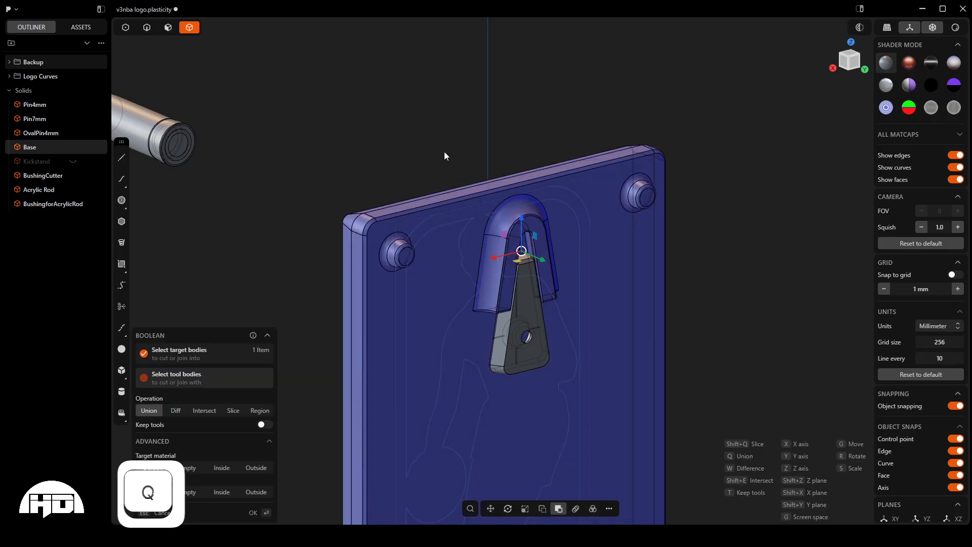
{"action": "right_click", "coordinate": [445, 151]}
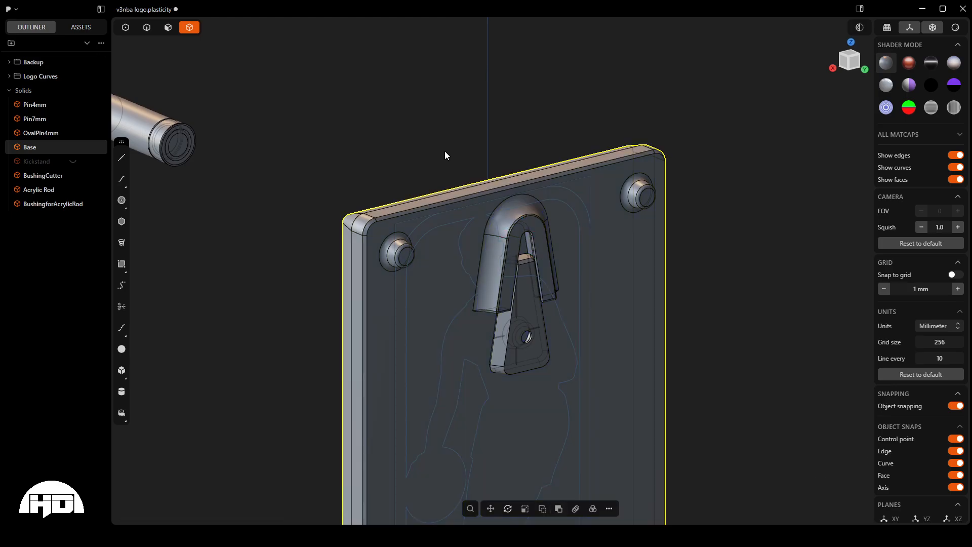
{"action": "left_click", "coordinate": [444, 151]}
- Examine the back of the Base with its joined hanger mount, corner bushings and kickstand slot
{"action": "scroll", "coordinate": [471, 187], "scroll_direction": "down", "scroll_amount": 3}
{"action": "middle_click_drag", "start_coordinate": [479, 210], "coordinate": [435, 328]}
{"action": "scroll", "coordinate": [463, 222], "scroll_direction": "down", "scroll_amount": 5}
{"action": "scroll", "coordinate": [476, 238], "scroll_direction": "down", "scroll_amount": 1}
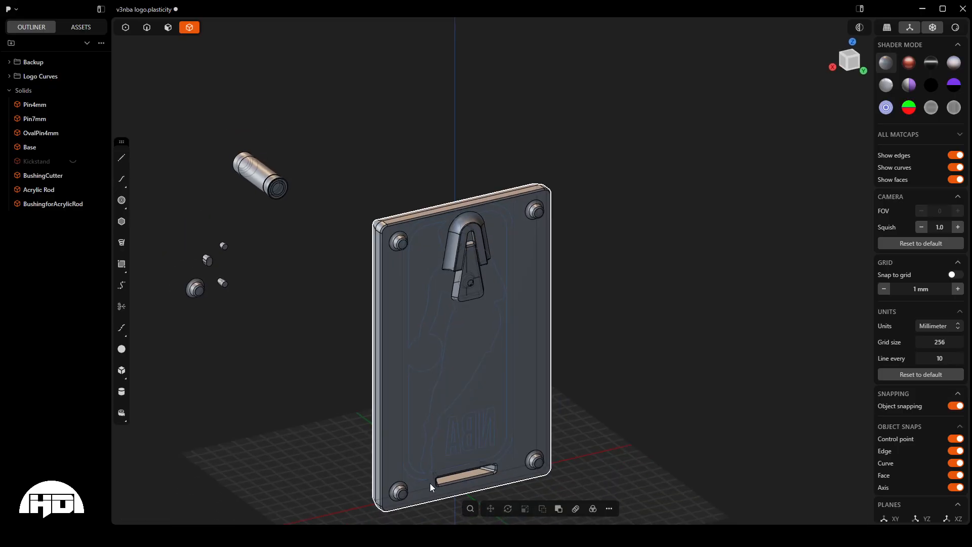
{"action": "scroll", "coordinate": [436, 491], "scroll_direction": "up", "scroll_amount": 4}
{"action": "scroll", "coordinate": [438, 485], "scroll_direction": "down", "scroll_amount": 2}
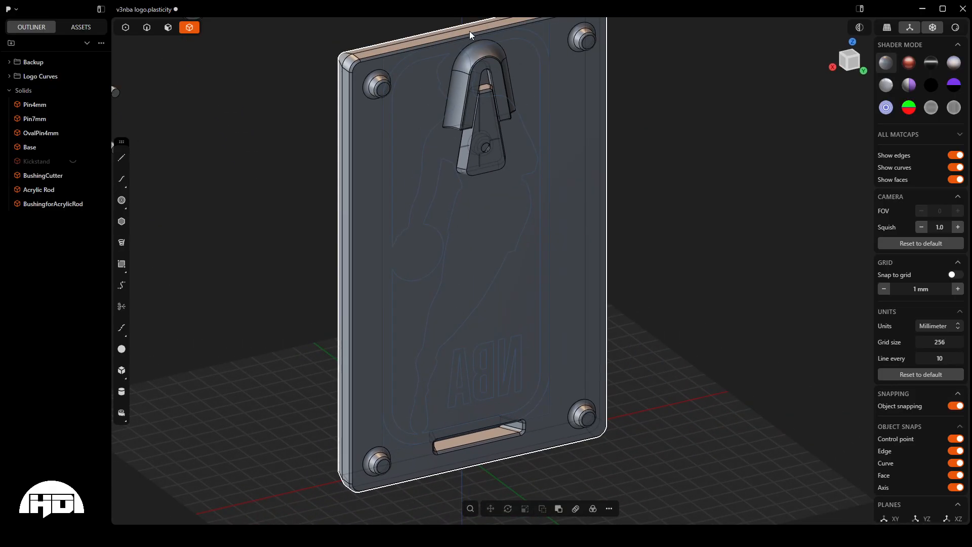
{"action": "scroll", "coordinate": [472, 27], "scroll_direction": "down", "scroll_amount": 3}
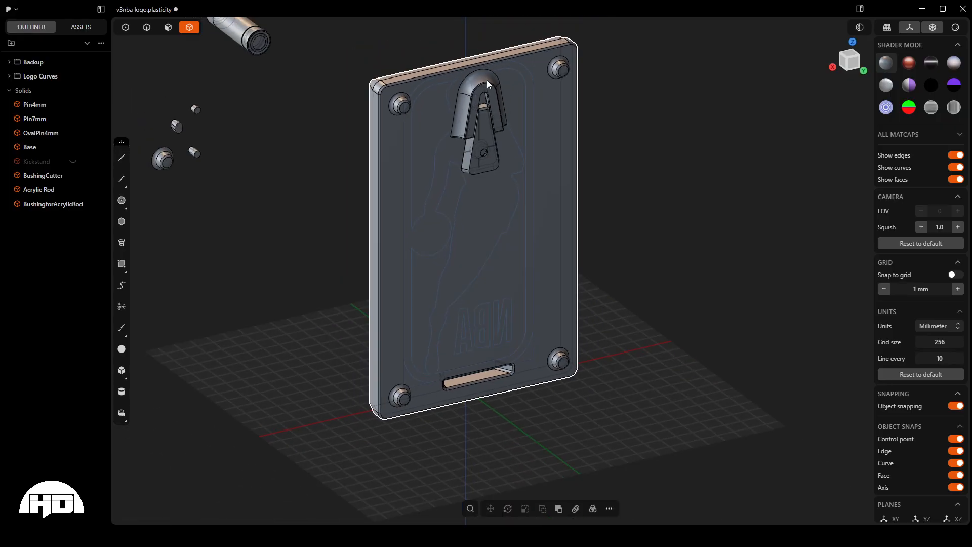